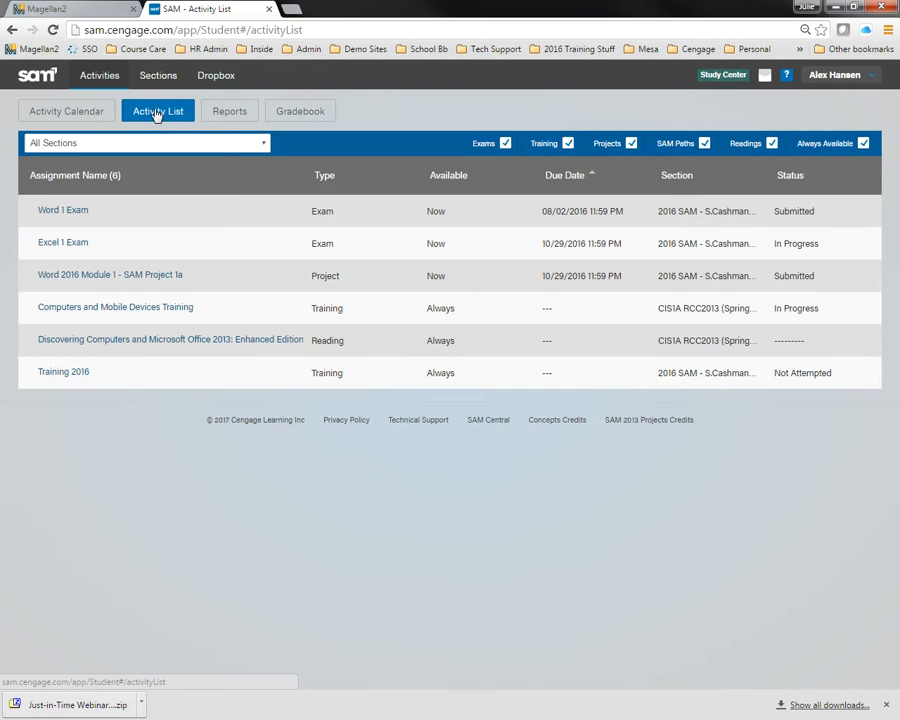
Open the Word 2016 Module 1 - SAM Project 1a assignment and download its instructions and its start file
click(124, 276)
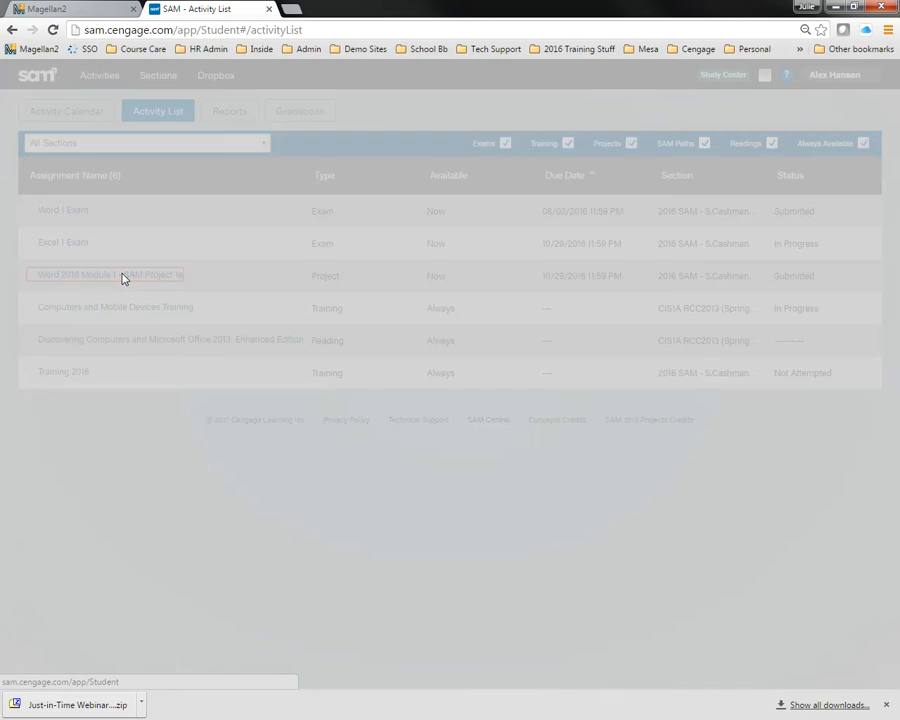
click(594, 282)
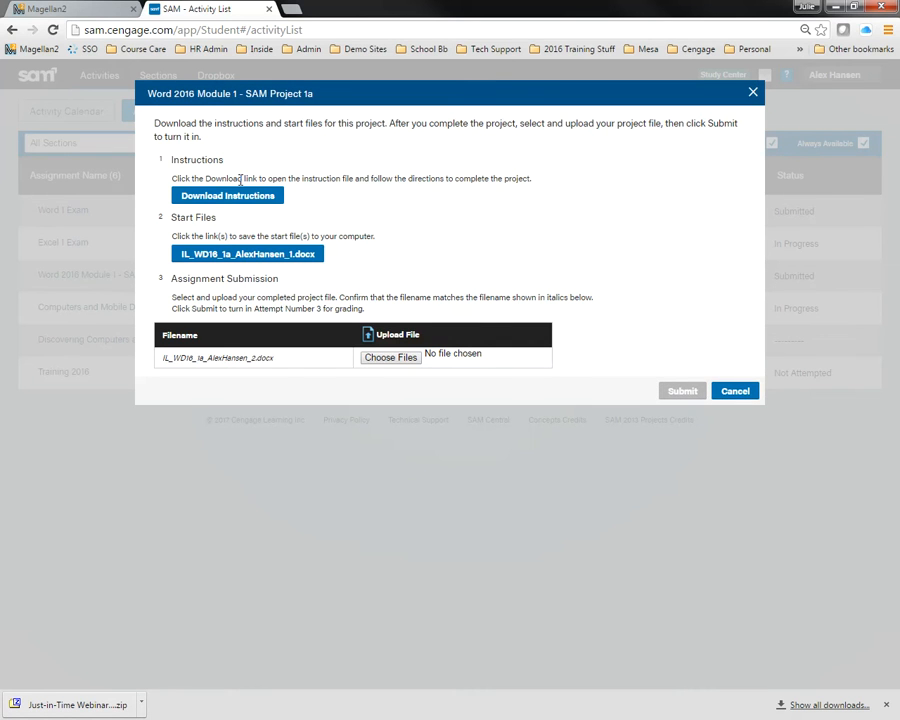
click(244, 199)
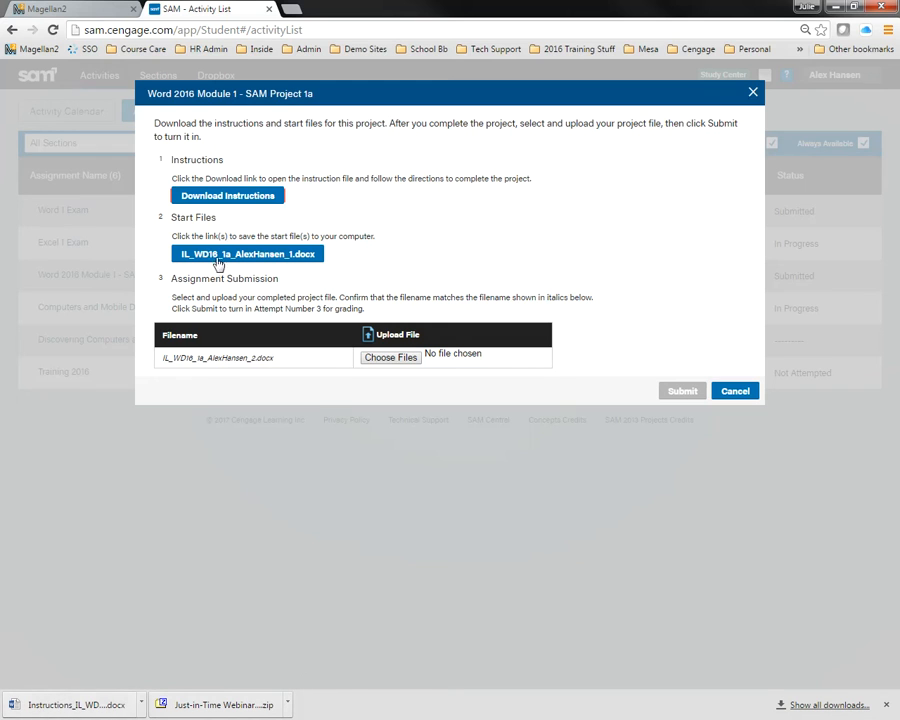
click(230, 256)
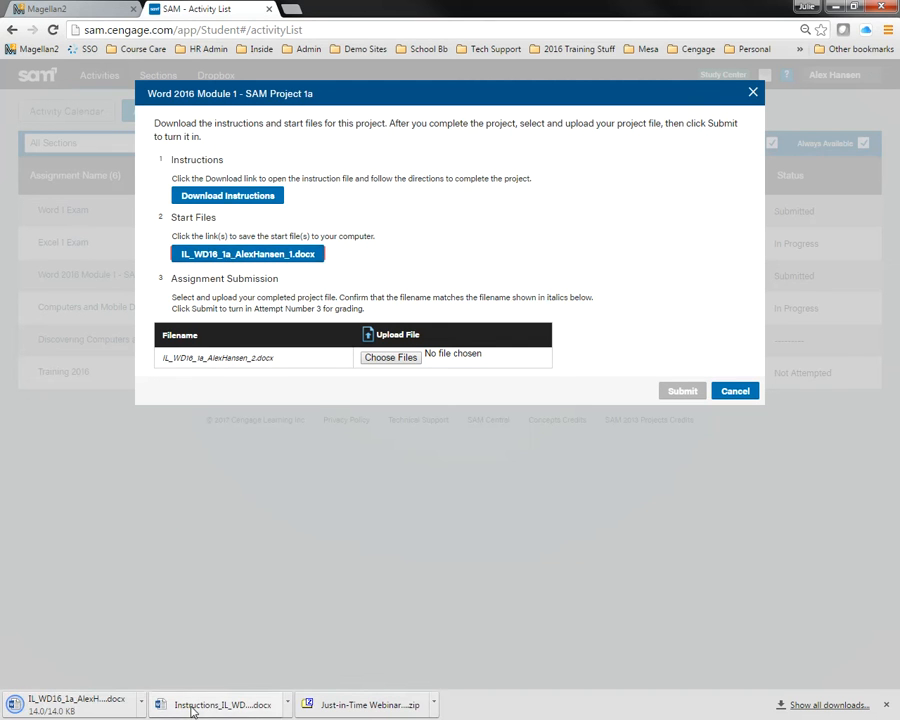
Open the downloaded instructions and start file in Word, and enable editing for the start file
click(193, 708)
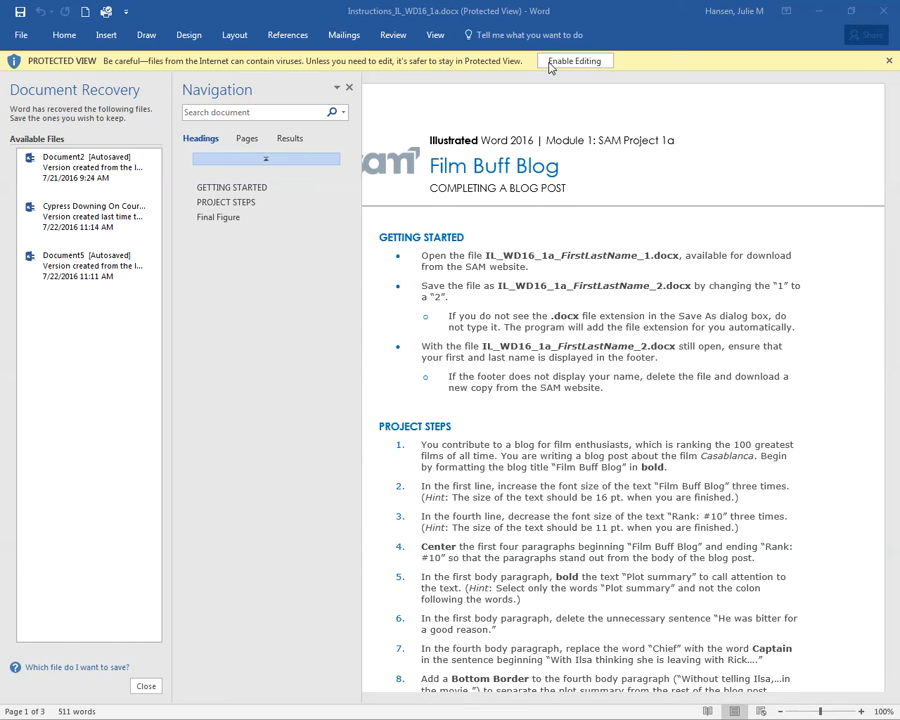
drag(658, 19, 0, 45)
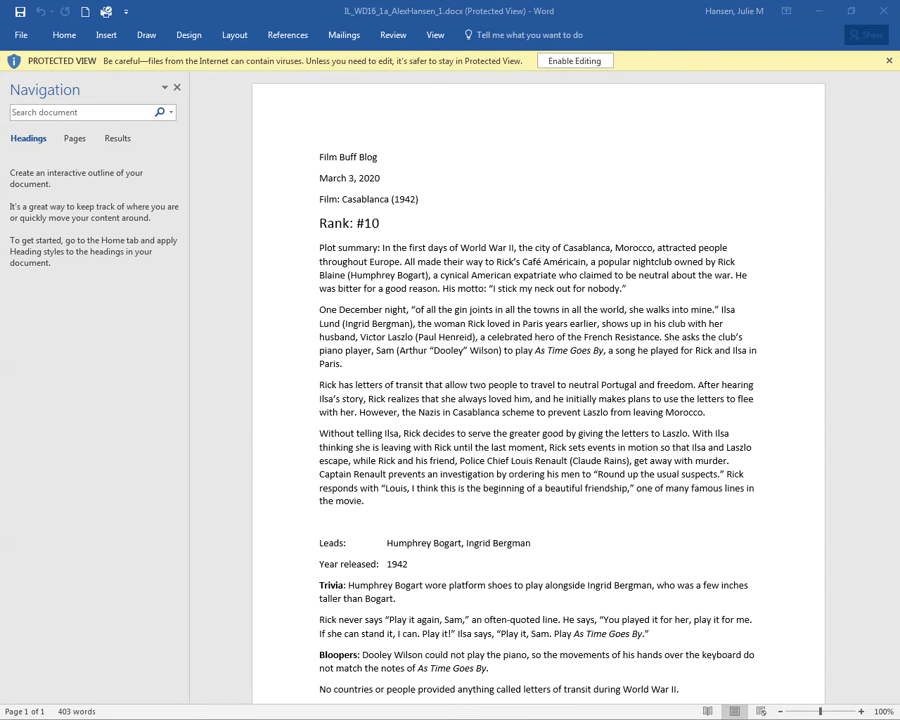
click(563, 64)
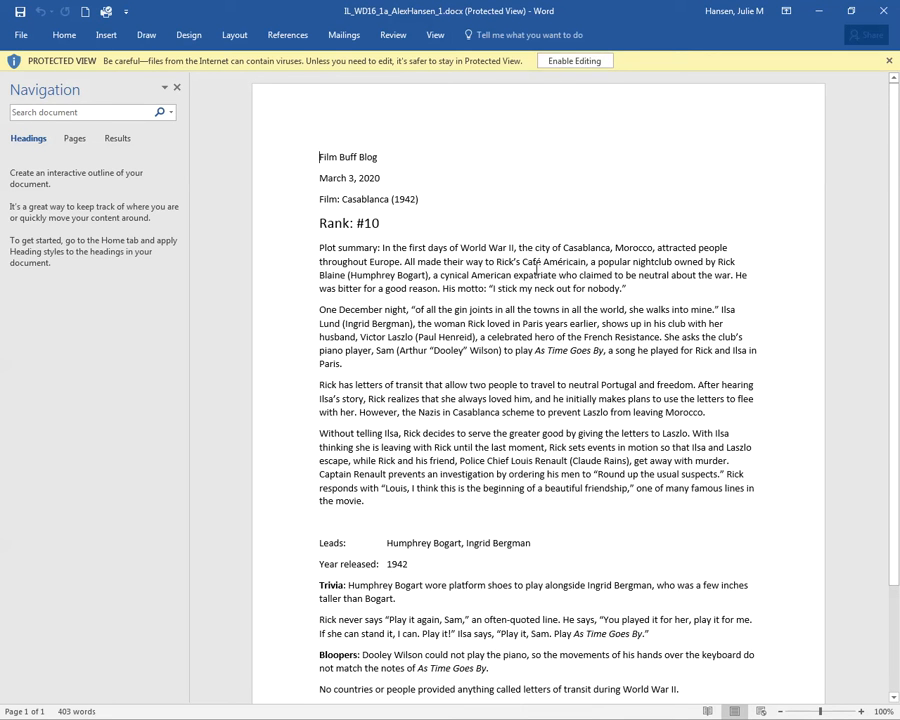
click(566, 61)
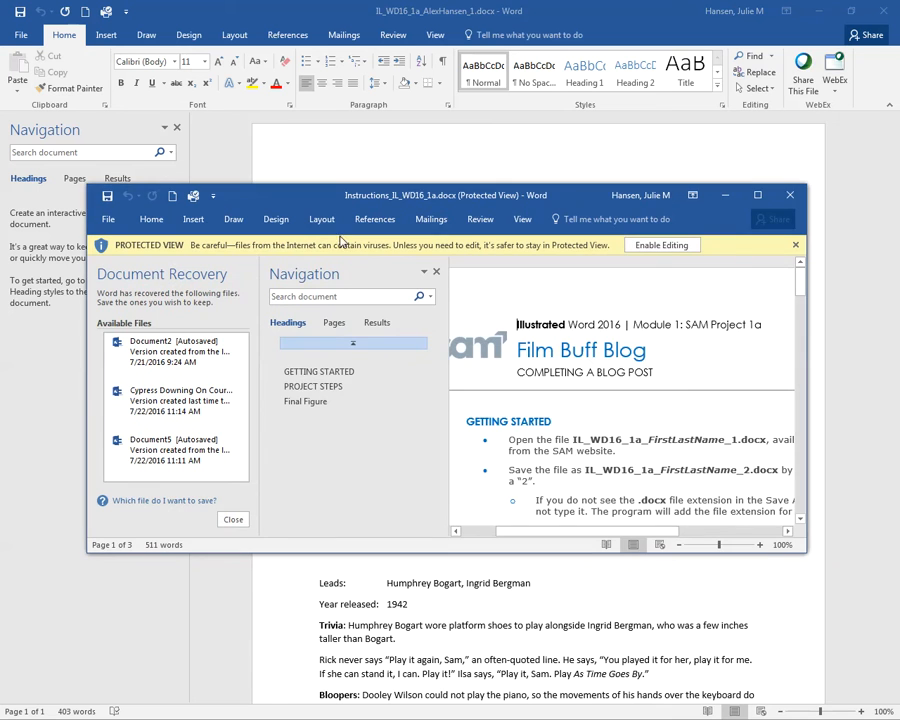
Close the Navigation and Document Recovery panes in the instructions, and highlight the required file name ending in _2.docx under Getting Started
click(436, 271)
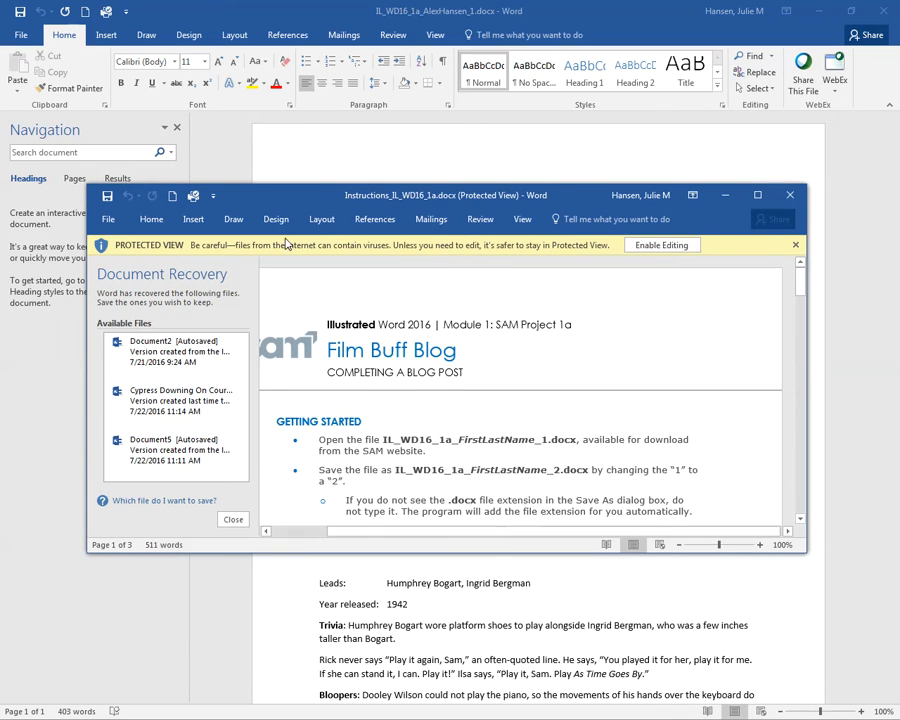
click(234, 519)
click(442, 401)
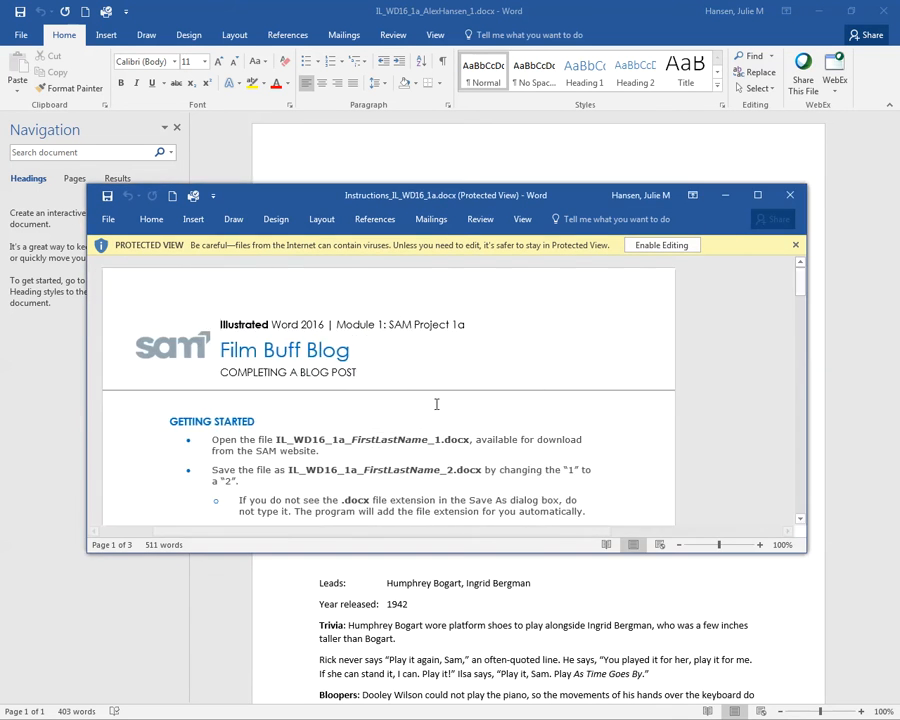
scroll(480, 400, down, 1)
scroll(480, 400, down, 1)
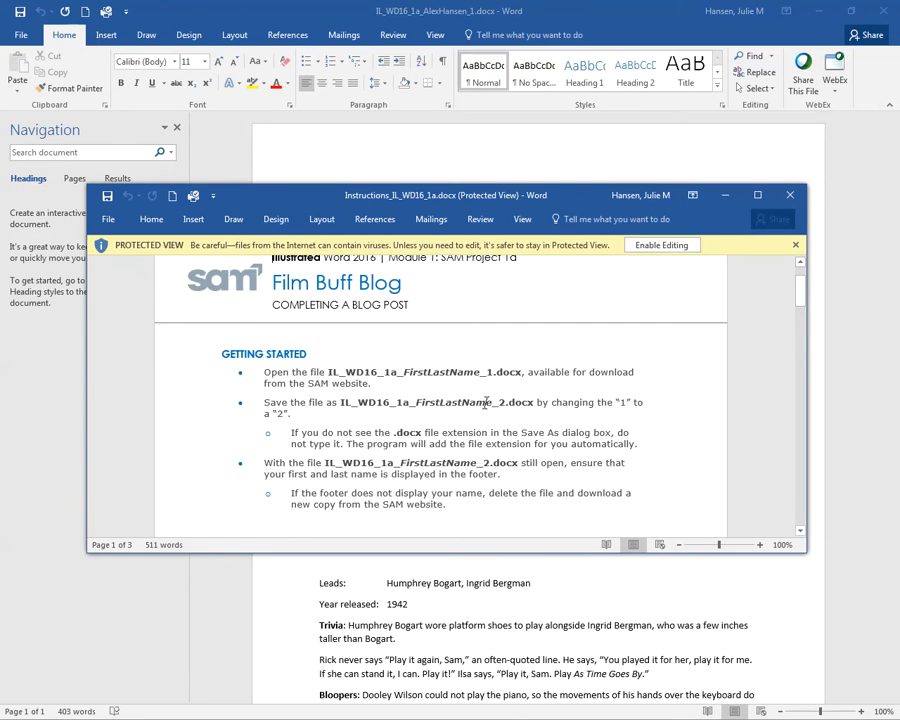
drag(415, 403, 518, 407)
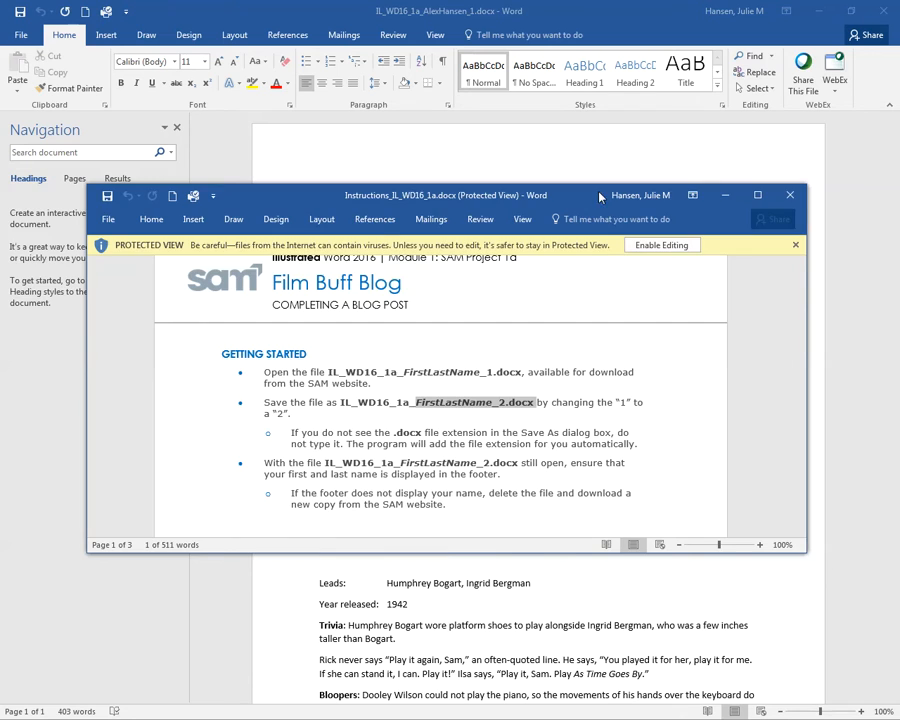
Save the start document to the Desktop as a copy, changing the end of its file name to _2
drag(599, 193, 0, 195)
double_click(442, 10)
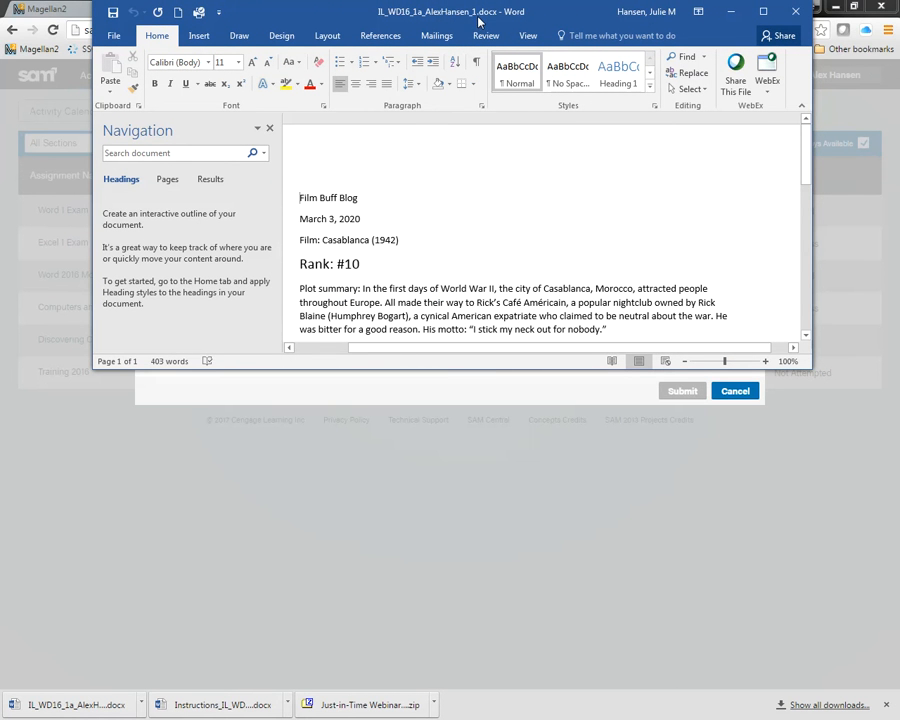
click(763, 12)
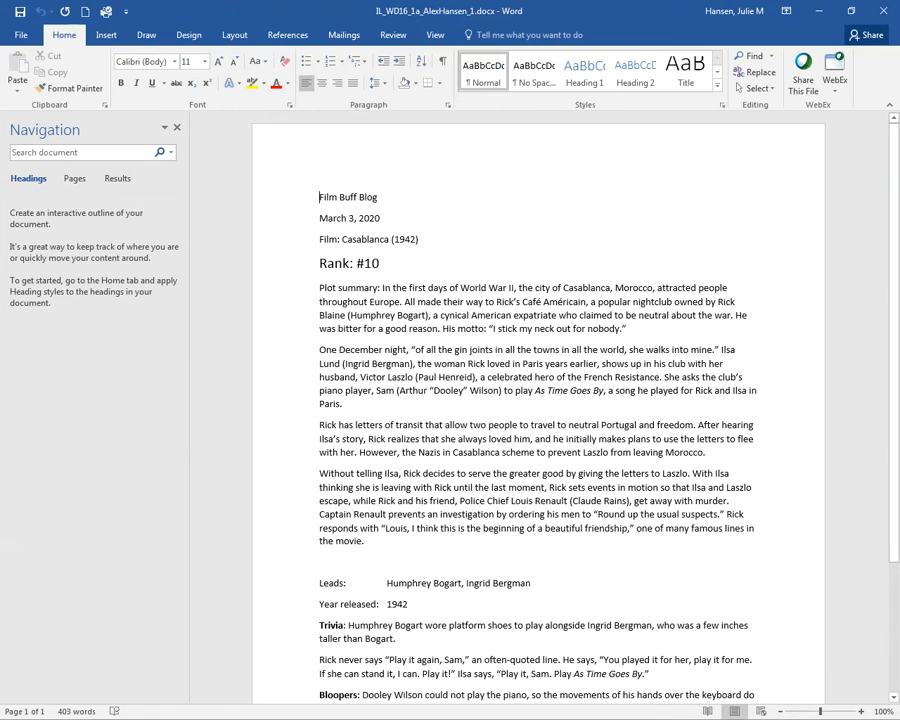
click(22, 36)
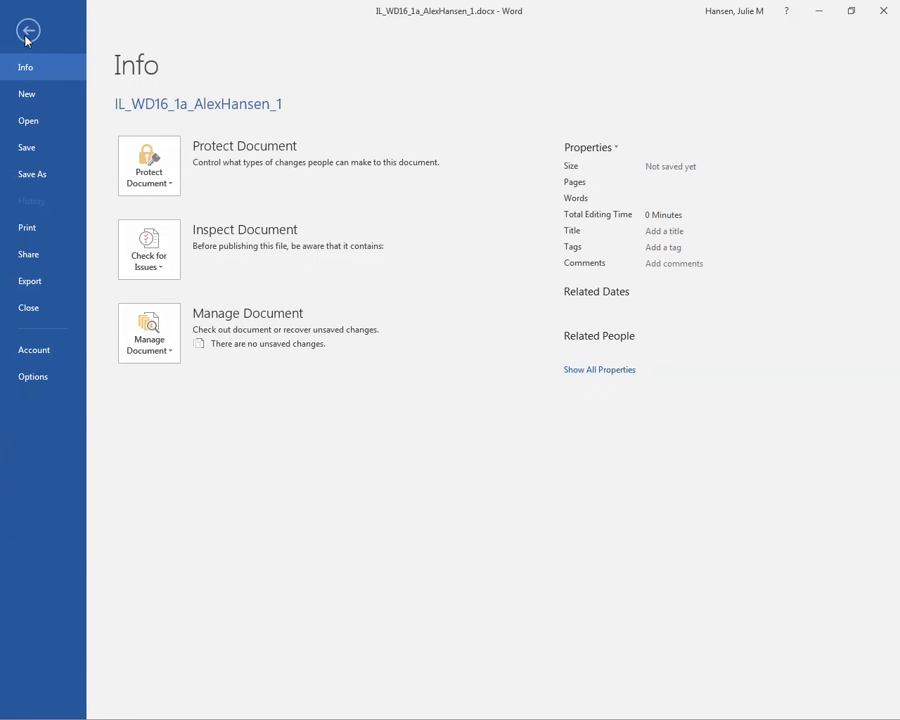
key(Escape)
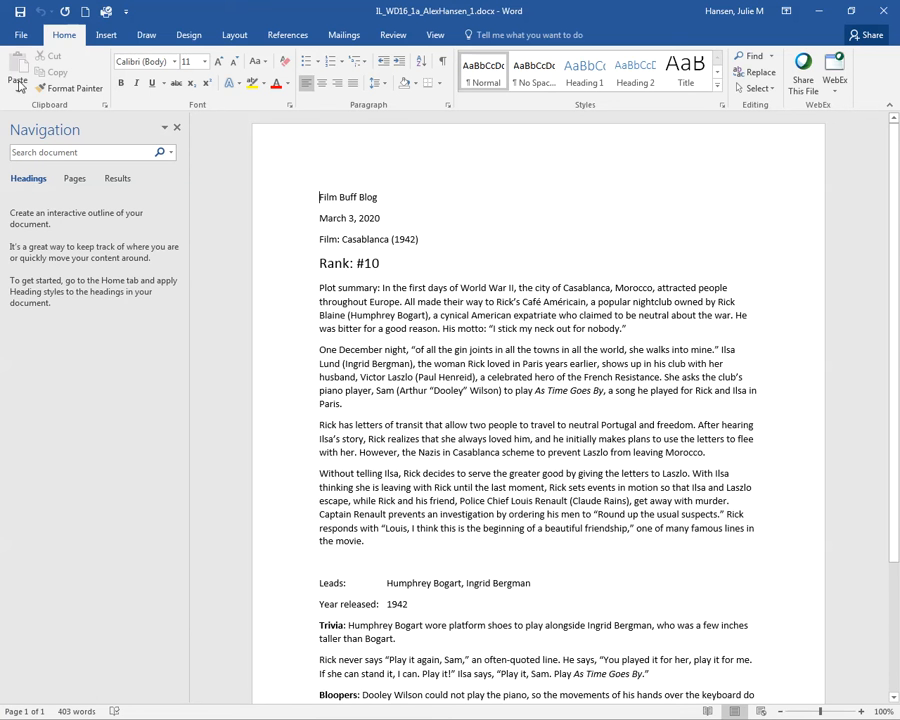
click(18, 37)
click(33, 175)
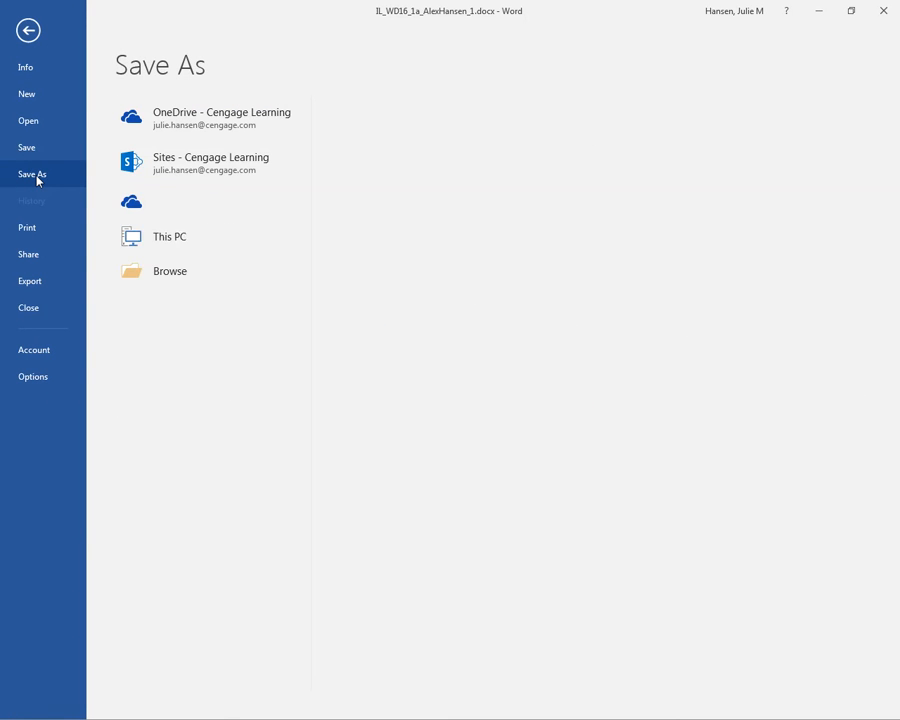
click(182, 383)
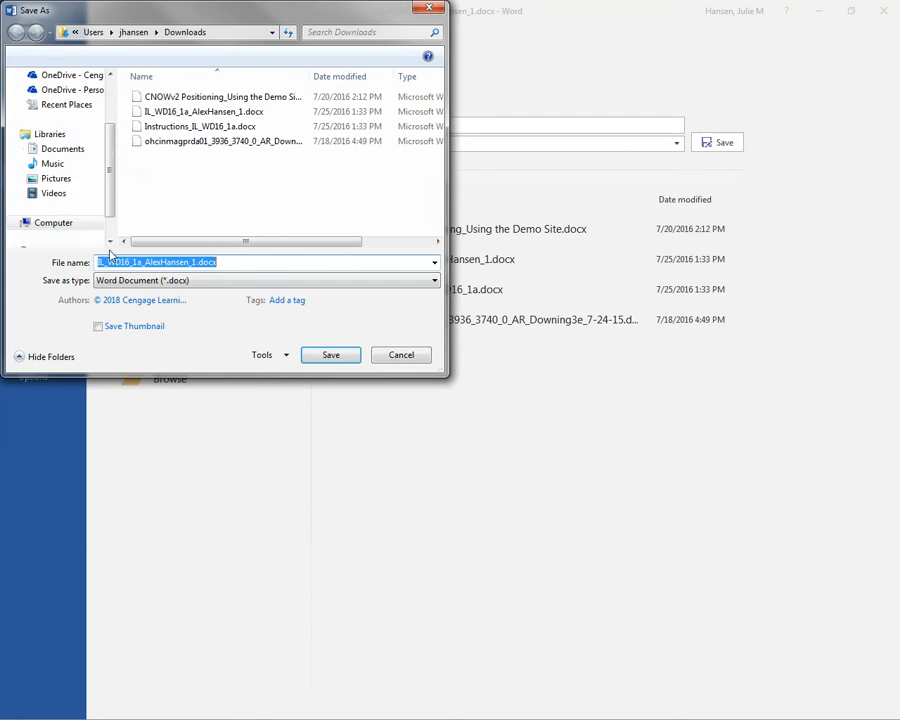
scroll(116, 92, up, 2)
click(102, 125)
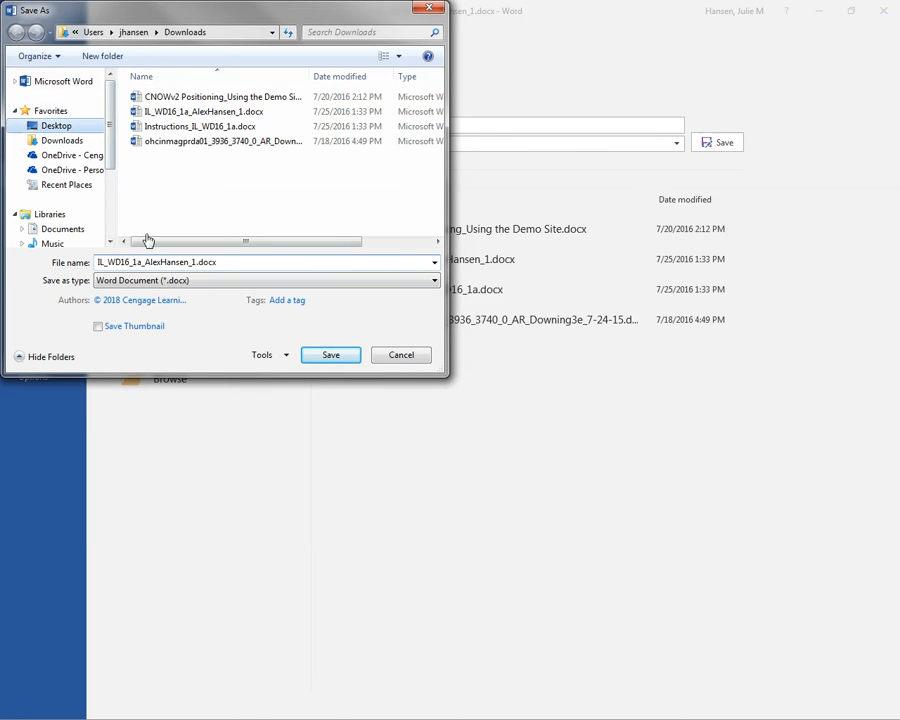
click(196, 265)
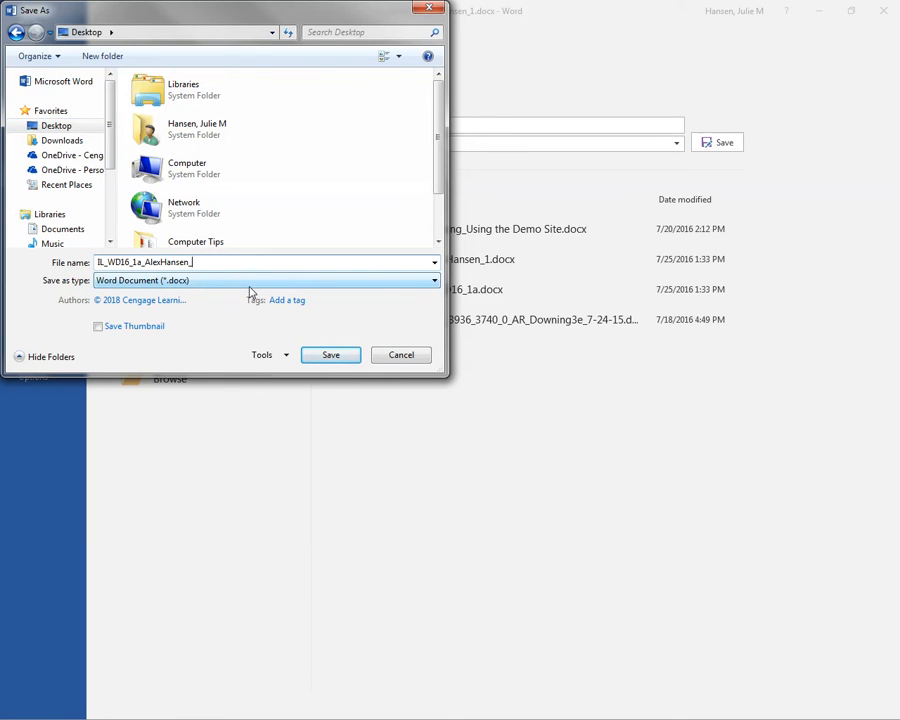
click(323, 358)
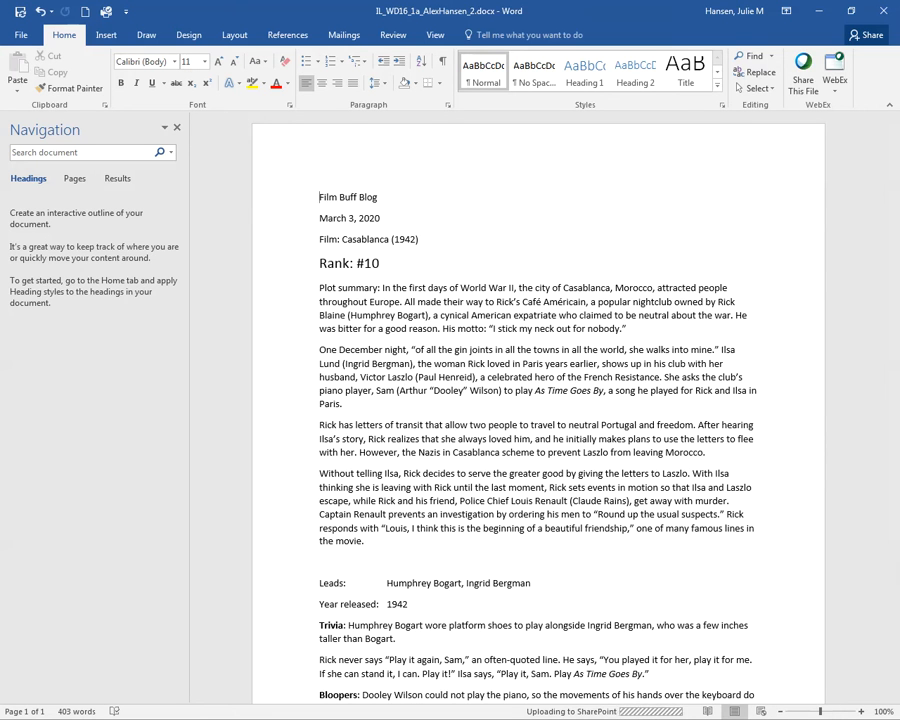
Make the blog title "Film Buff Blog" bold as project step 1 requires, and consult the instructions for the remaining project steps
key(alt+Tab)
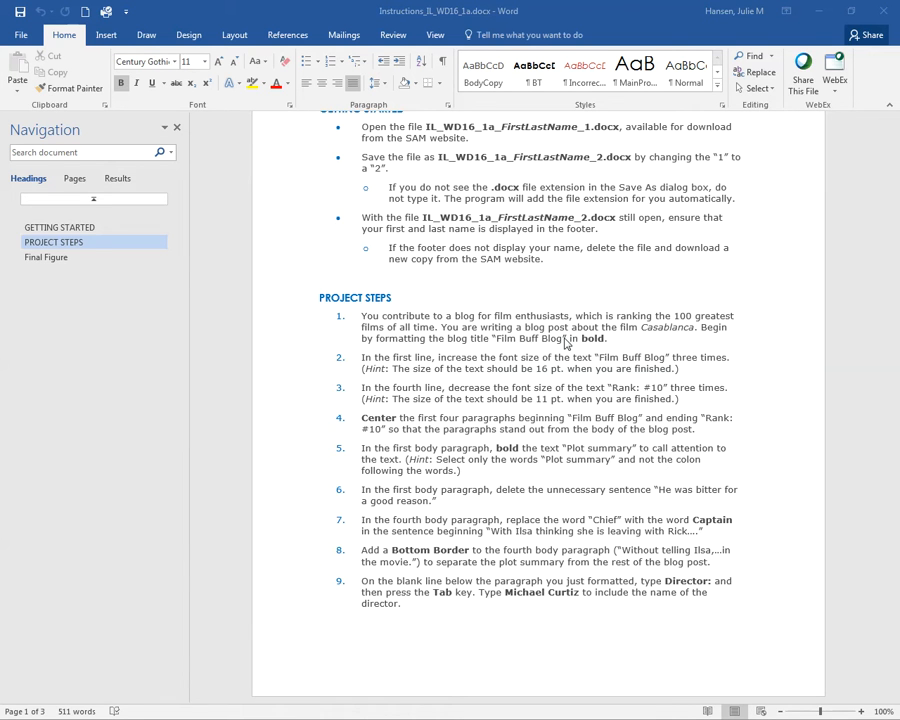
key(alt+Tab)
drag(297, 196, 378, 198)
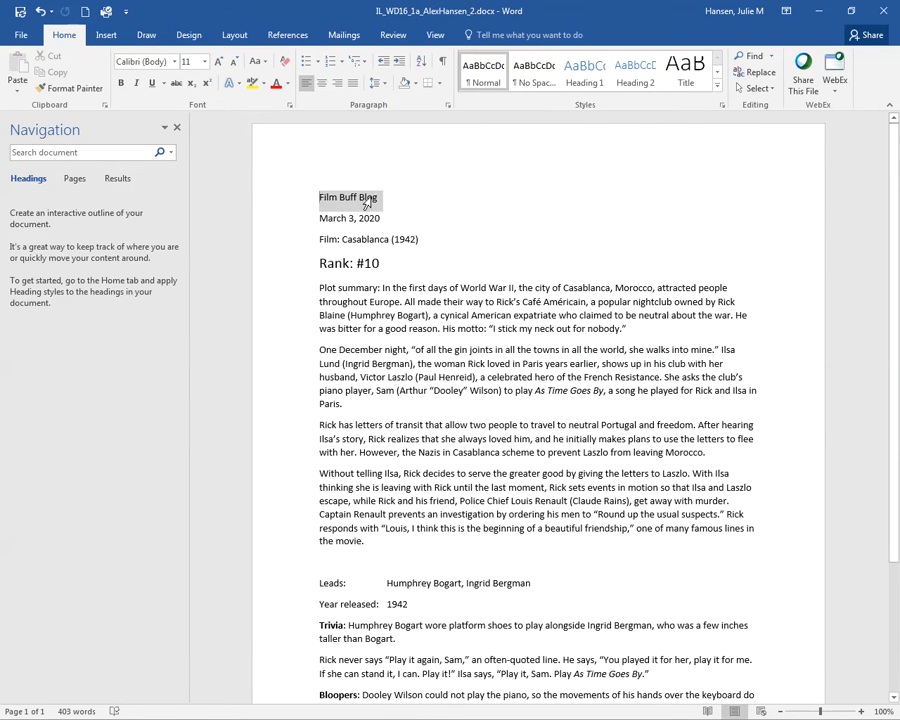
click(121, 83)
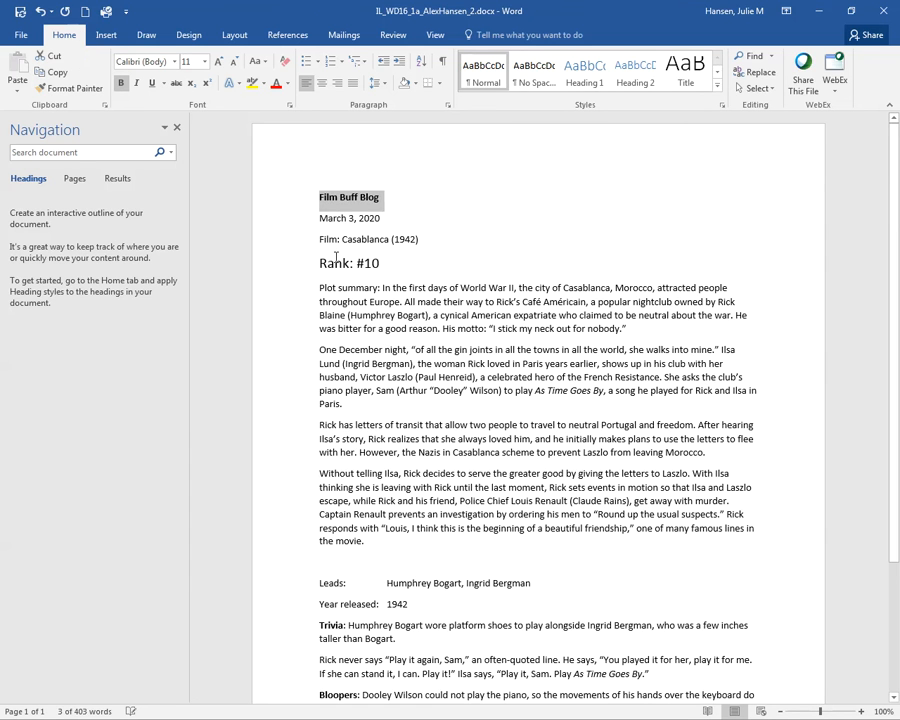
key(alt+Tab)
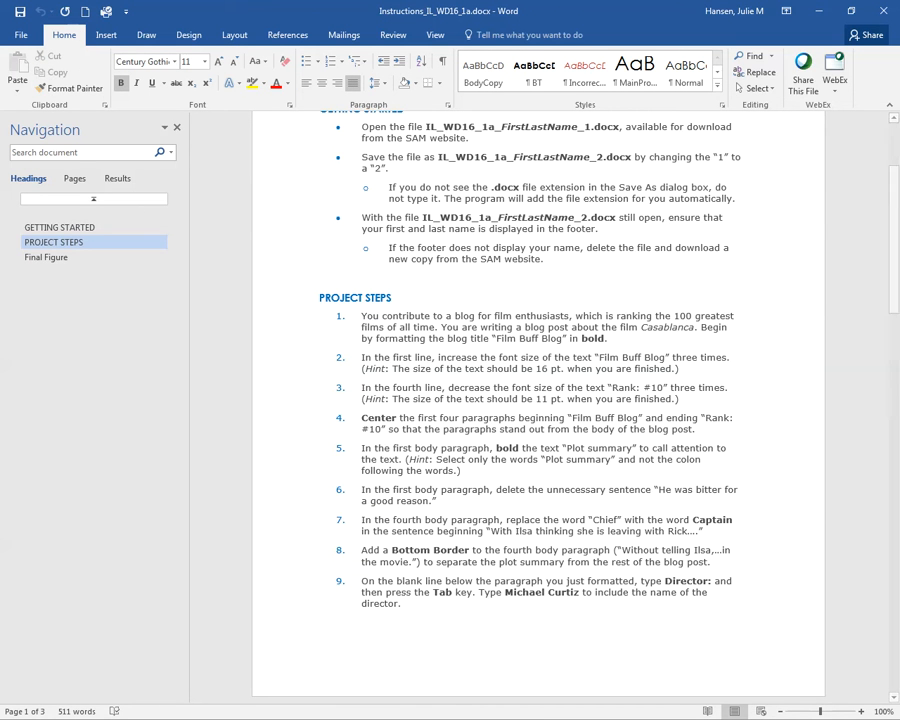
key(alt+Tab)
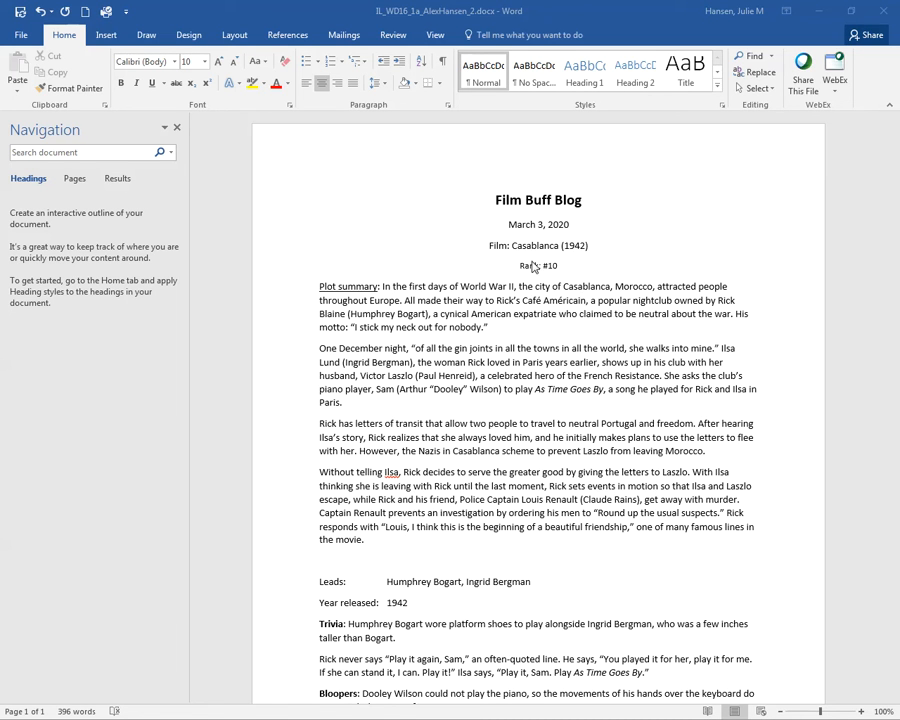
Save the edited blog post document and close it to return to the SAM assignment page
click(21, 14)
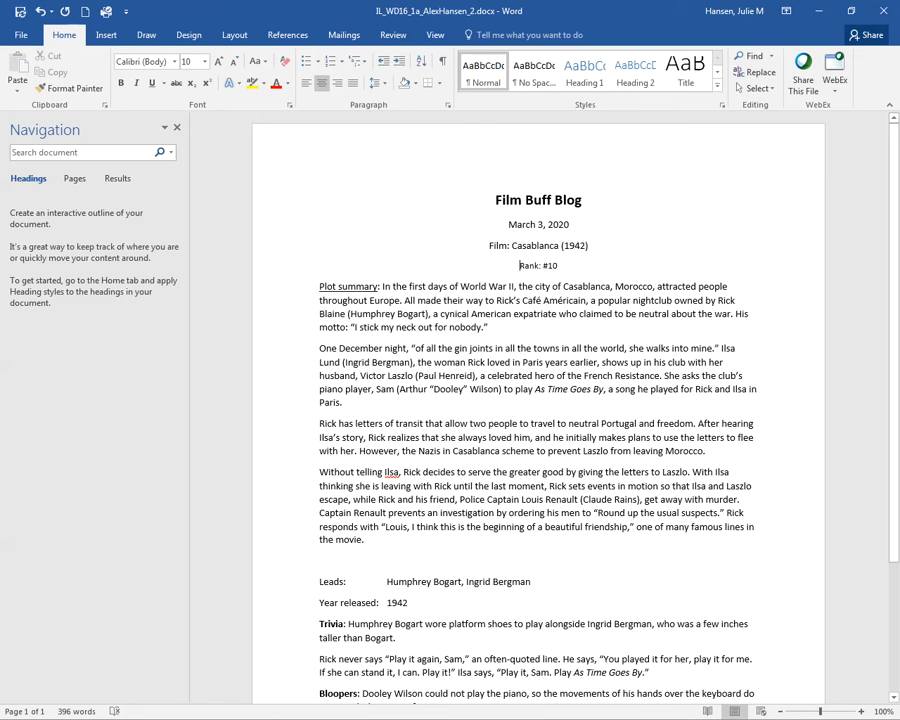
key(alt+F4)
click(405, 385)
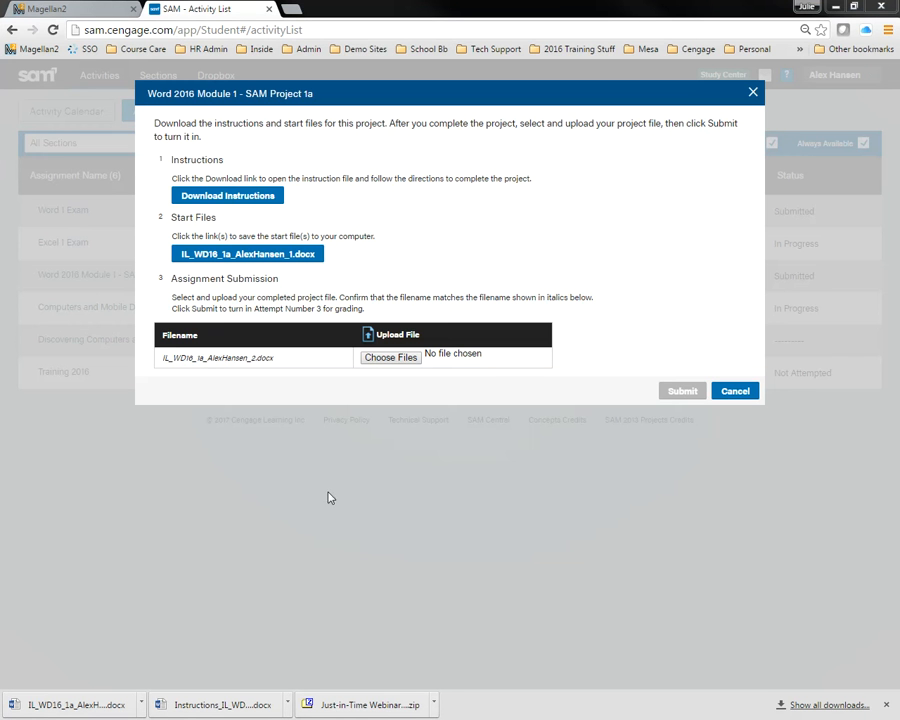
Upload the completed _2.docx project file from the Desktop, submit it for grading, and close the submission window
click(389, 357)
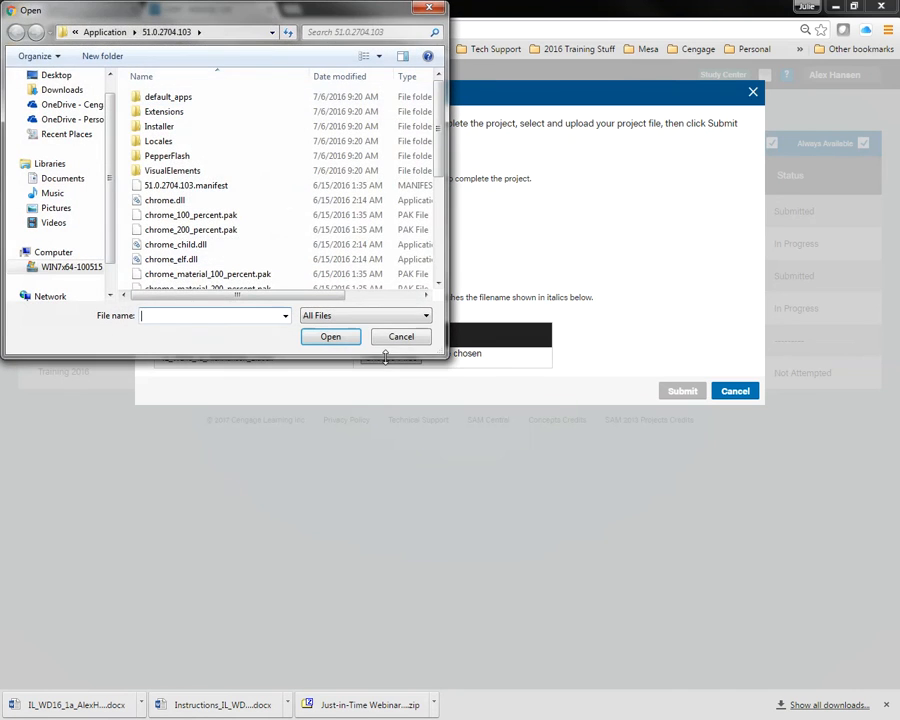
click(62, 75)
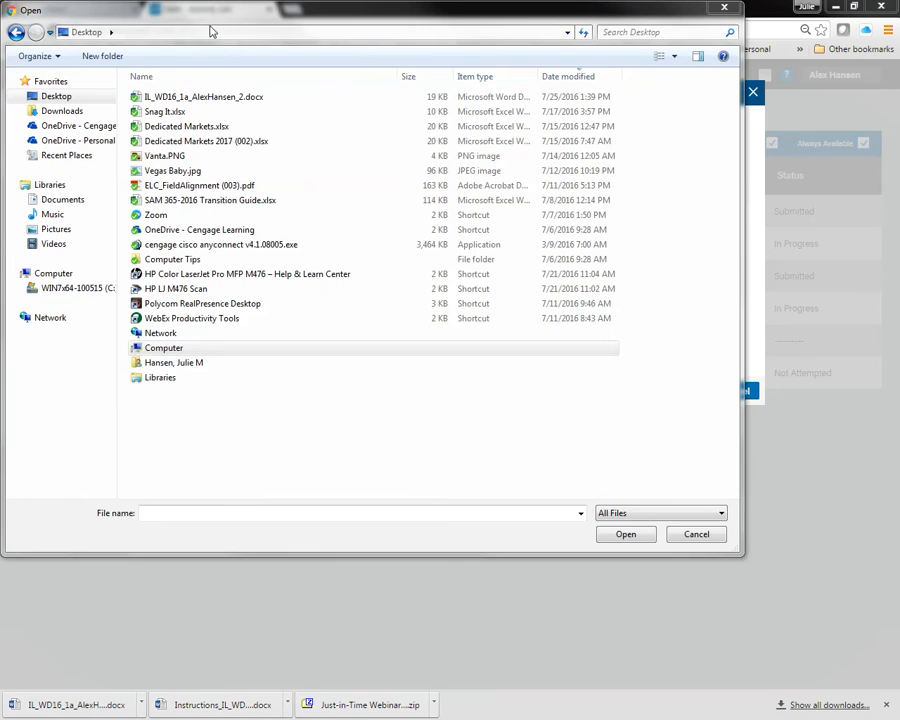
click(218, 98)
click(626, 536)
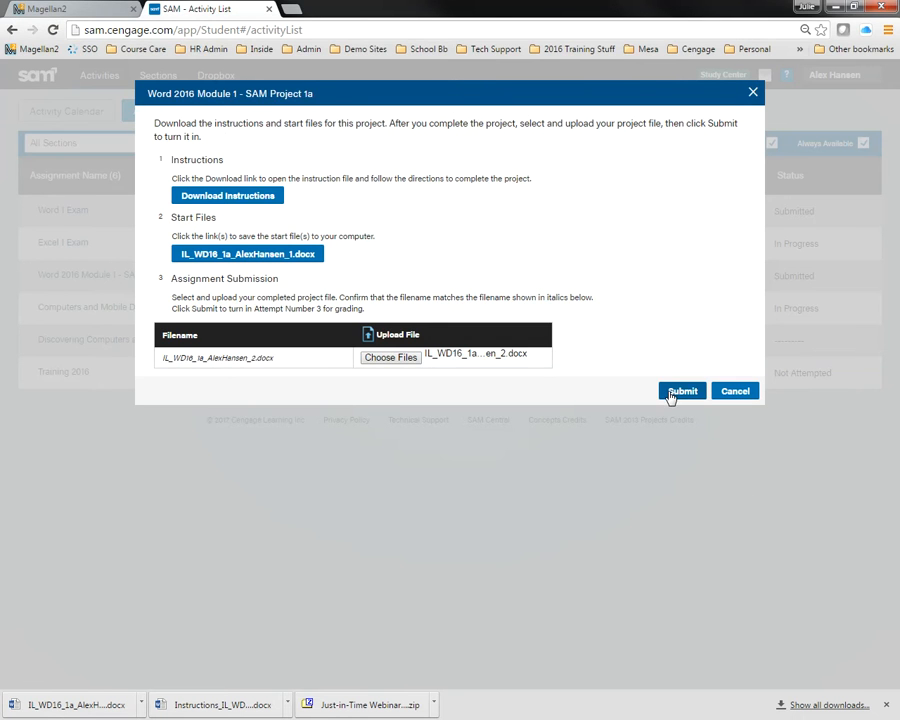
click(680, 392)
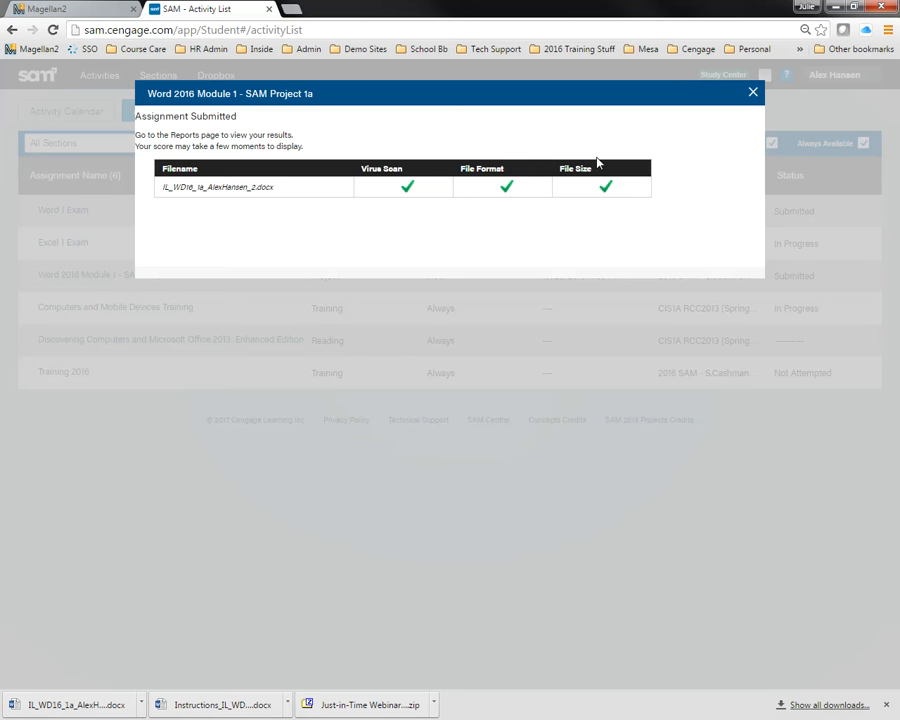
click(754, 93)
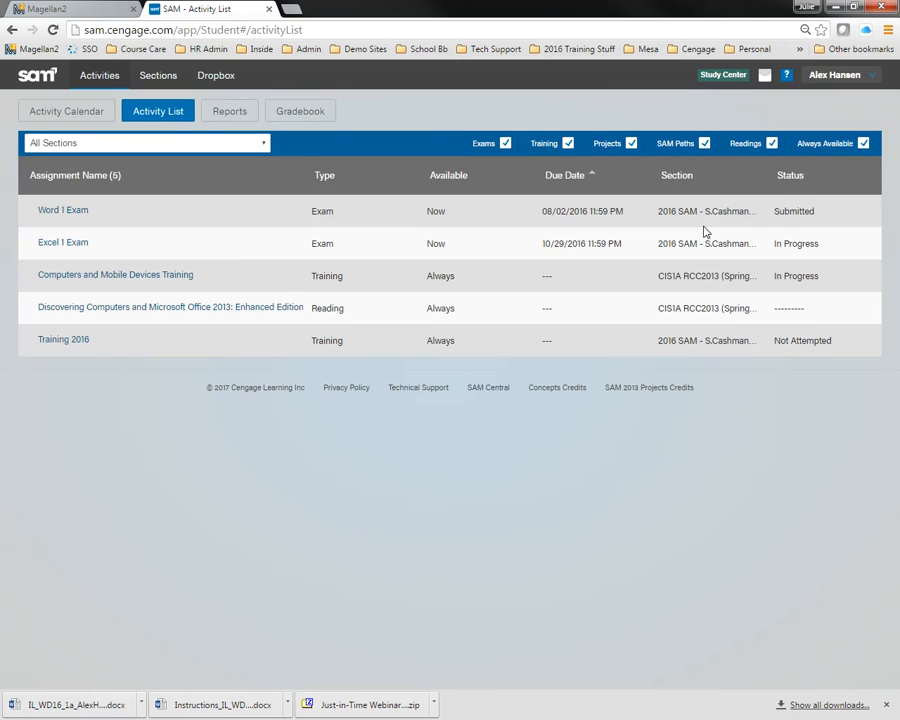
Open the assignment reports and download the report for the SAM Project 1a submission of 07/25/2016 1:39PM
click(240, 116)
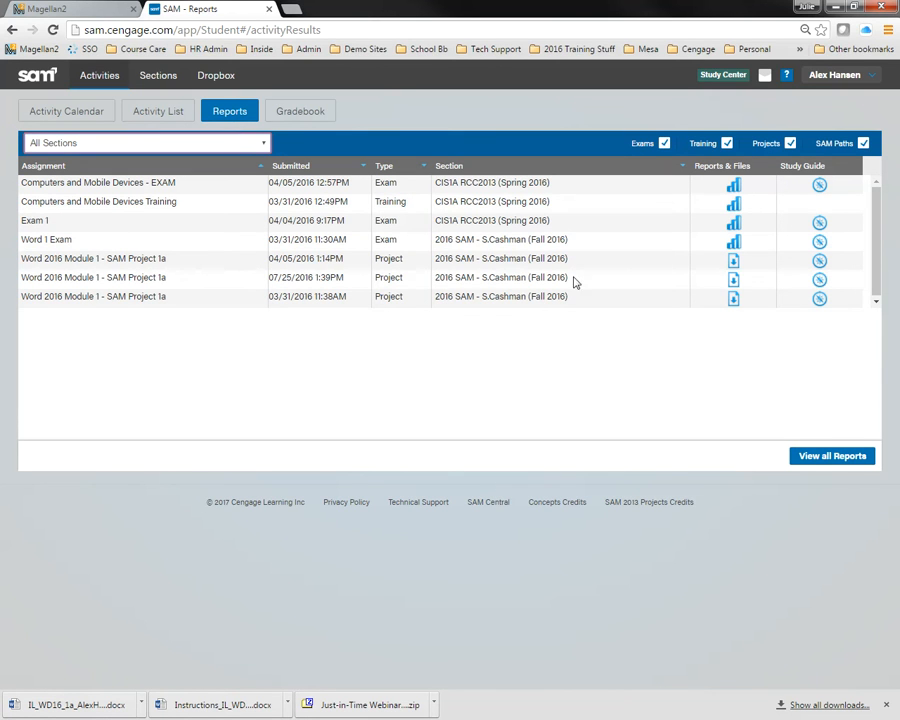
click(735, 286)
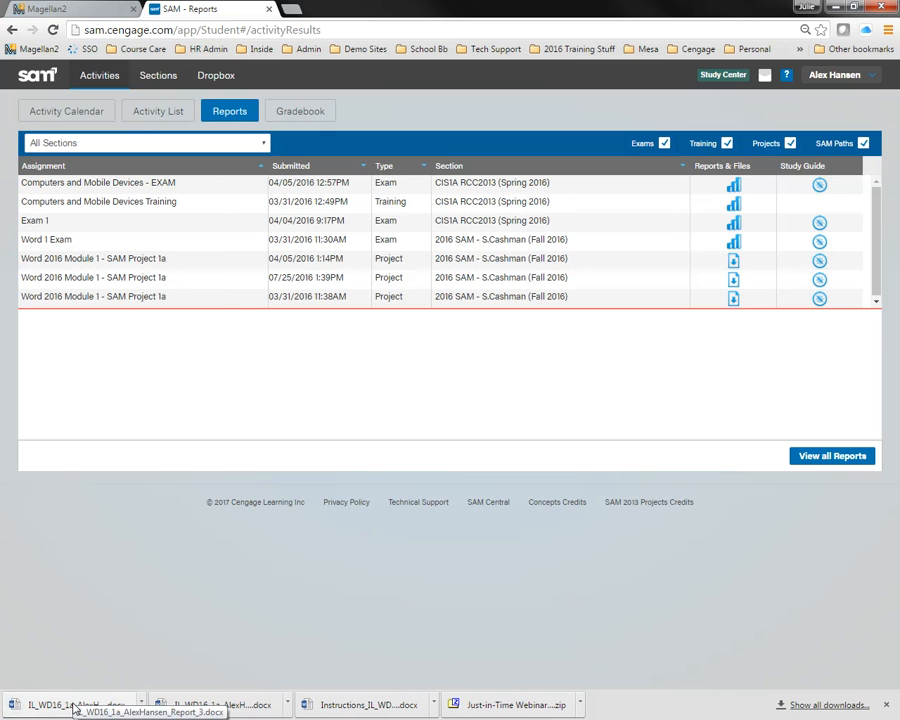
Open the downloaded graded report for SAM Project 1a and compare its step-by-step results with the steps in the project instructions document
click(75, 705)
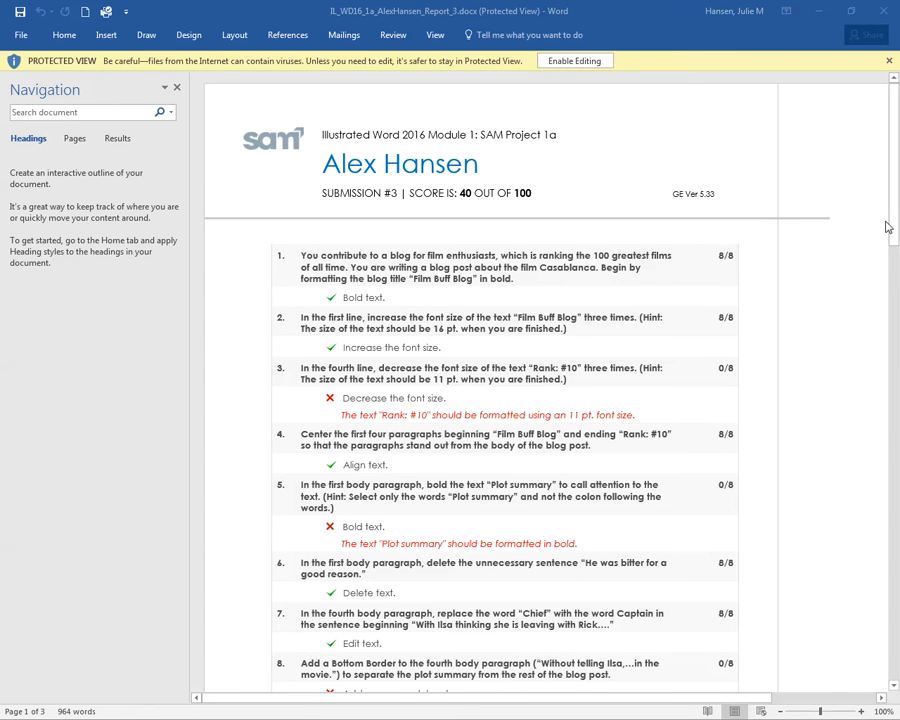
drag(895, 213, 898, 410)
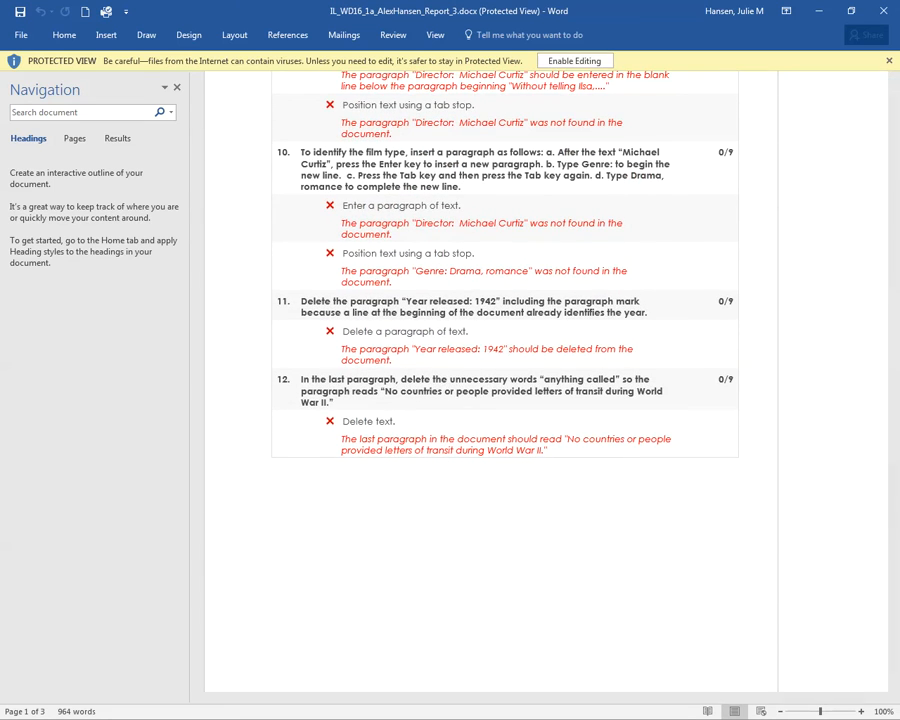
key(alt+Tab)
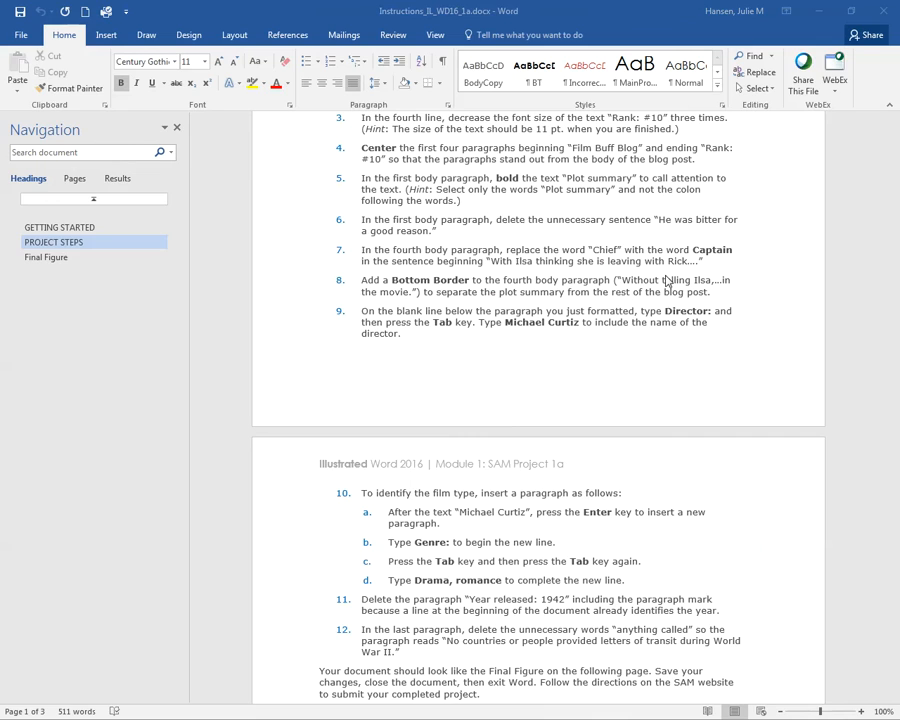
drag(890, 350, 894, 424)
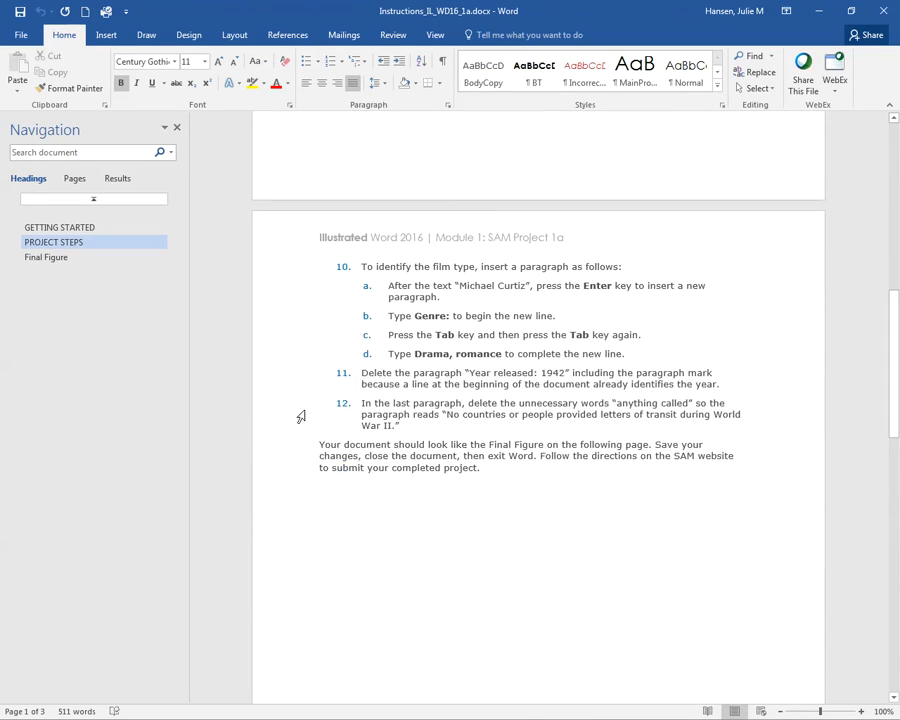
click(818, 12)
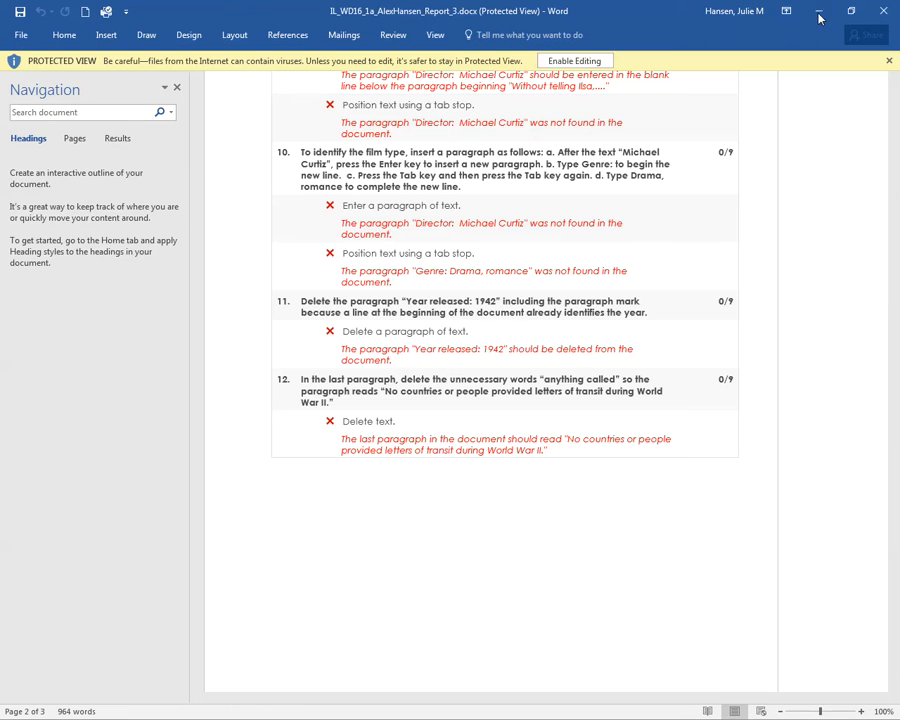
click(895, 372)
drag(895, 372, 666, 200)
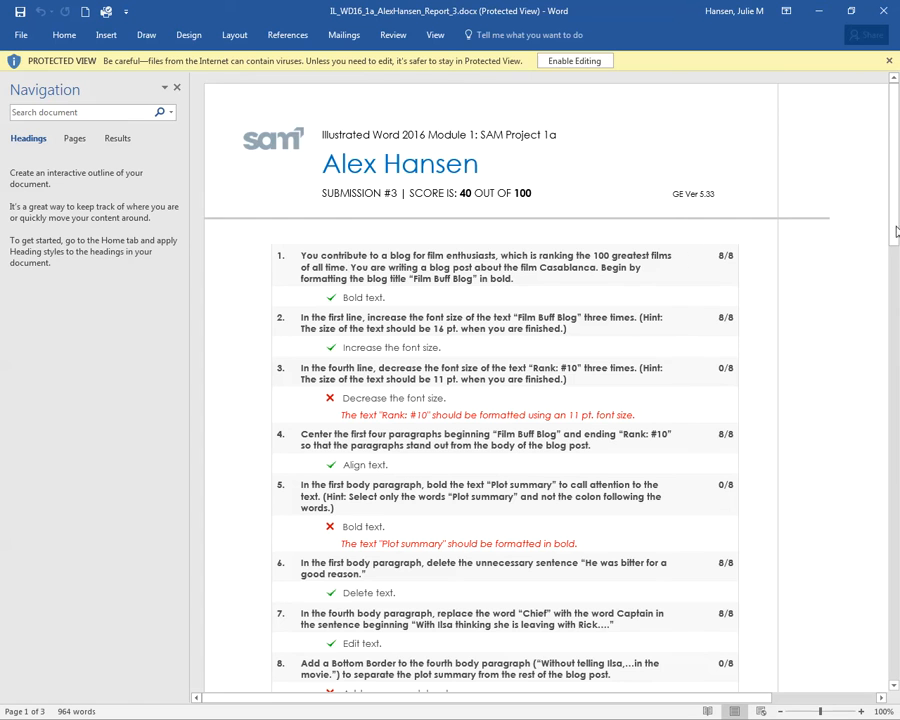
drag(897, 203, 897, 232)
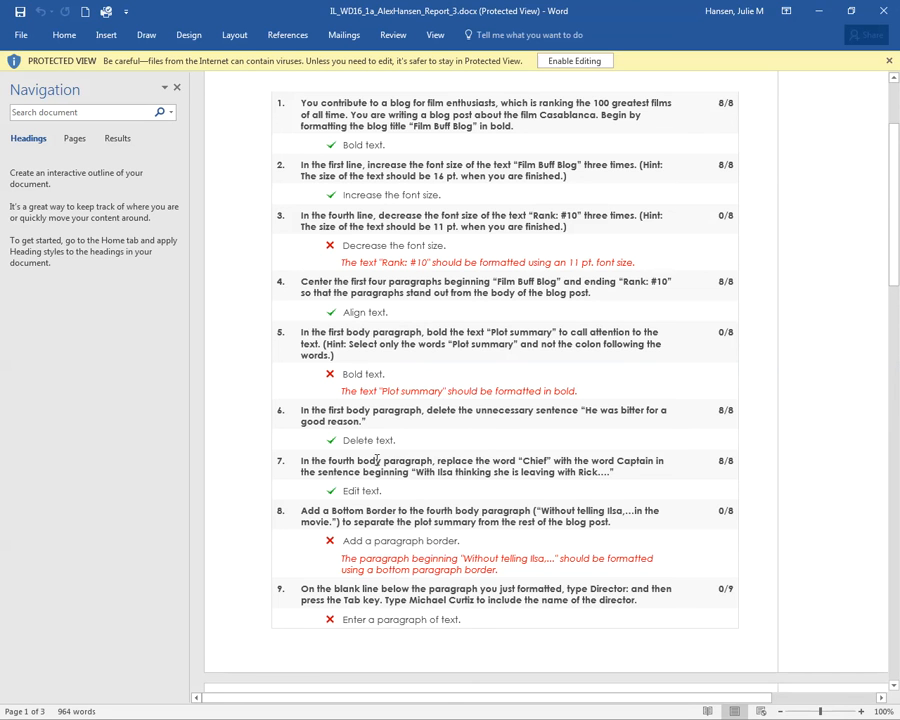
Examine the Grading Engine comments on the annotated Film Buff Blog document at the end of the report, and close the report
drag(892, 272, 898, 598)
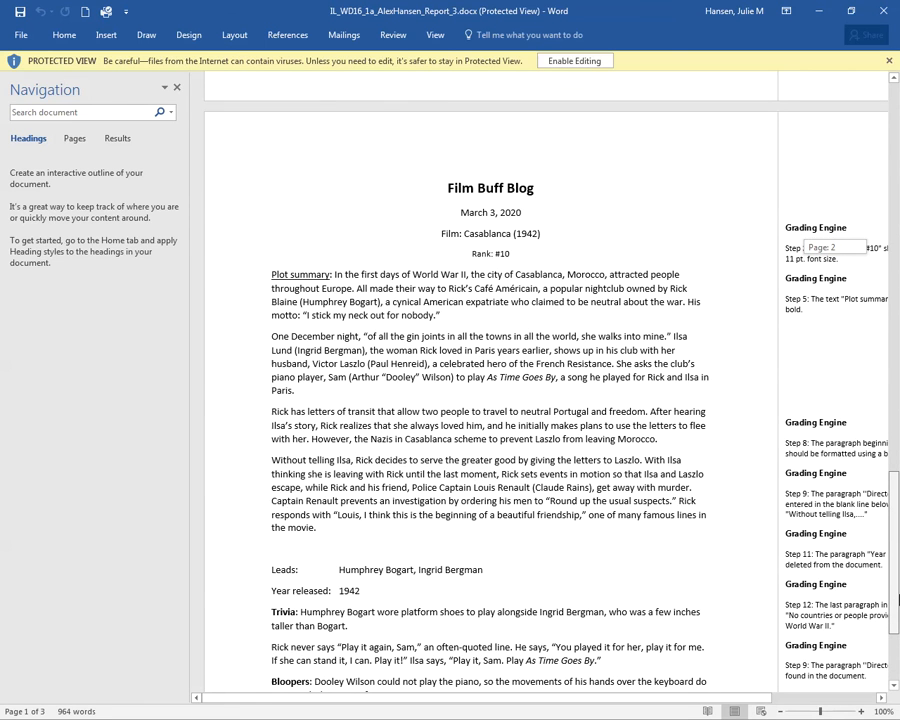
drag(898, 598, 897, 585)
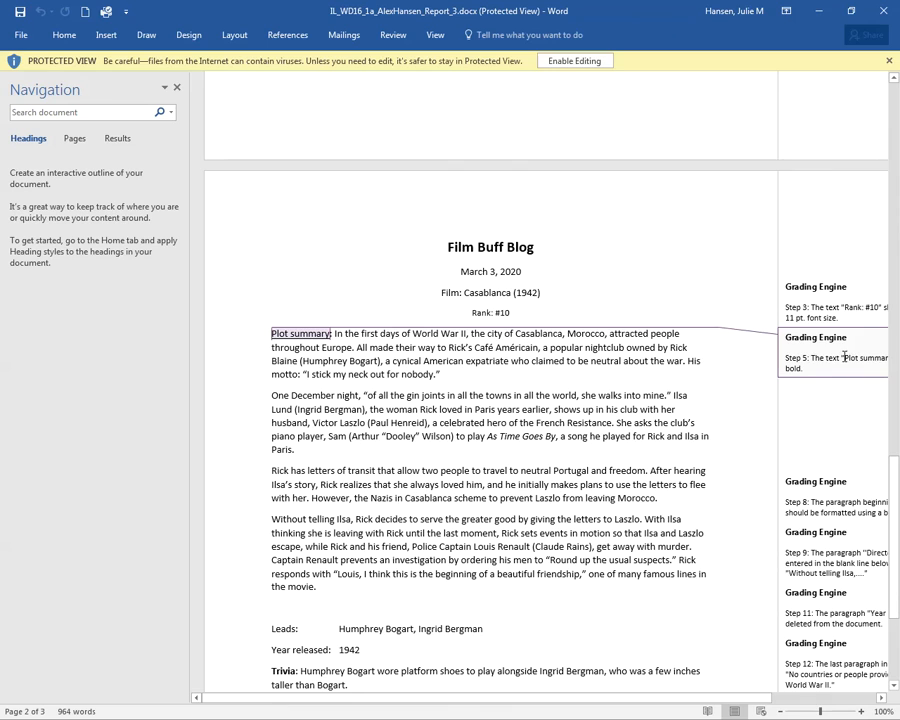
scroll(682, 426, down, 4)
scroll(682, 430, up, 6)
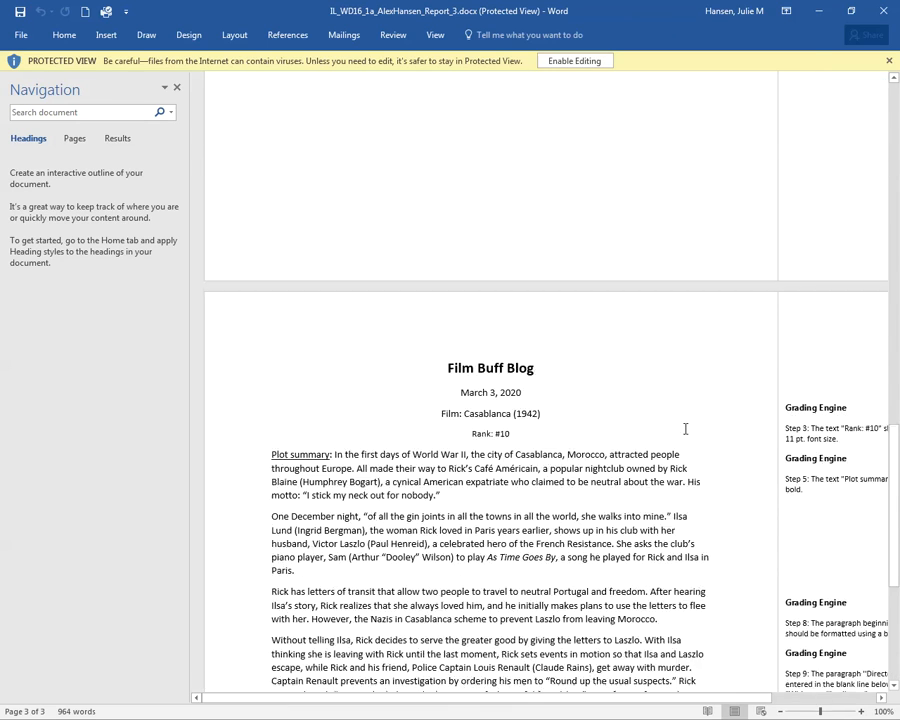
click(880, 10)
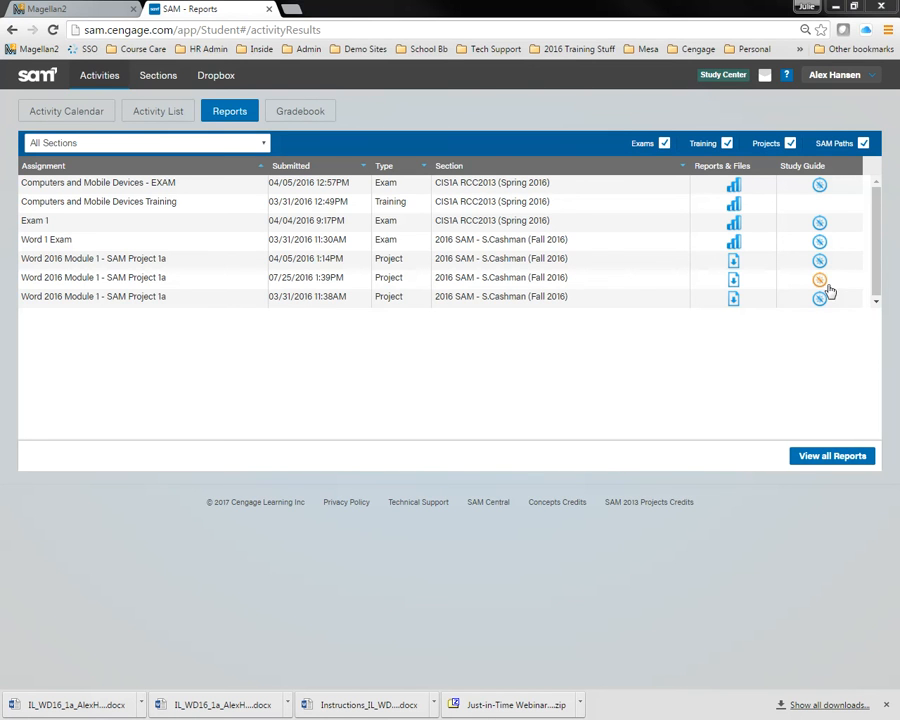
Open the study guide for the Word 2016 Module 1 SAM Project 1a submission of 07/25/2016 1:39PM in a maximized window
click(818, 286)
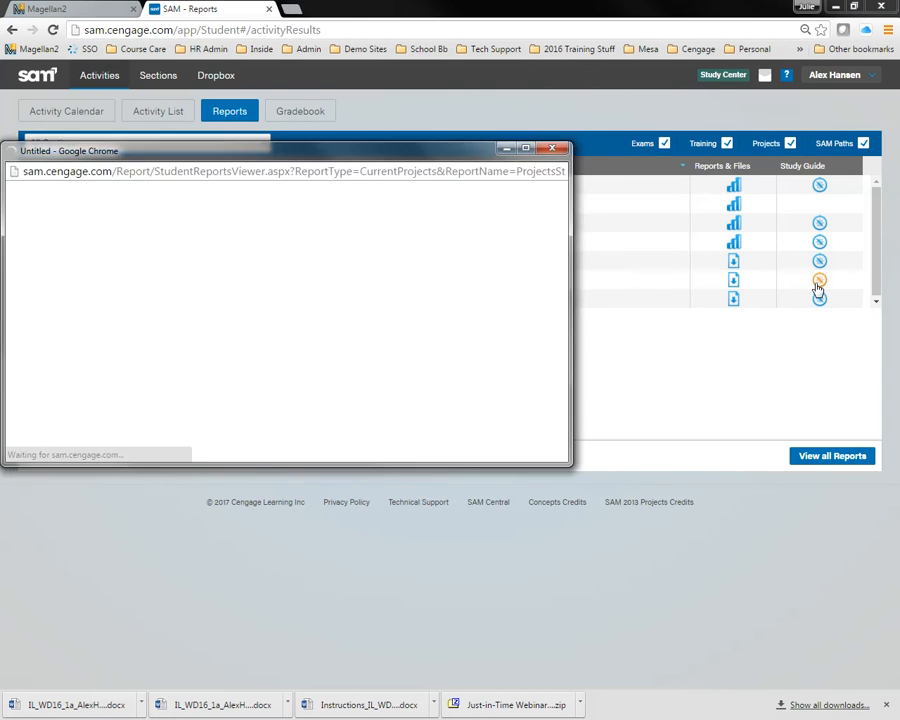
click(525, 148)
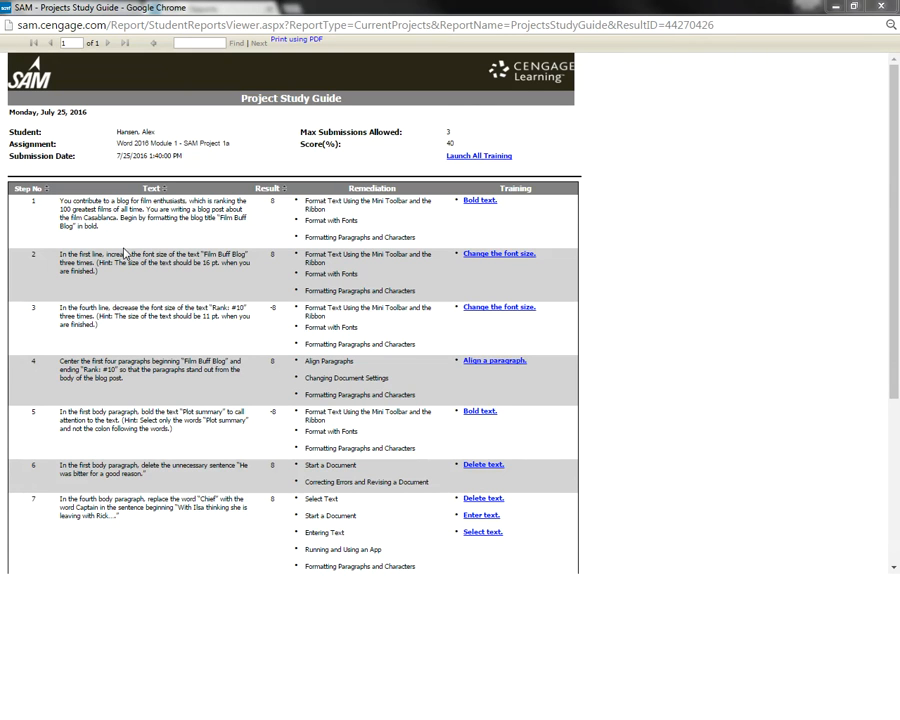
Launch the "Bold text" training from the study guide in a maximized window and start its Observe demonstration
click(522, 258)
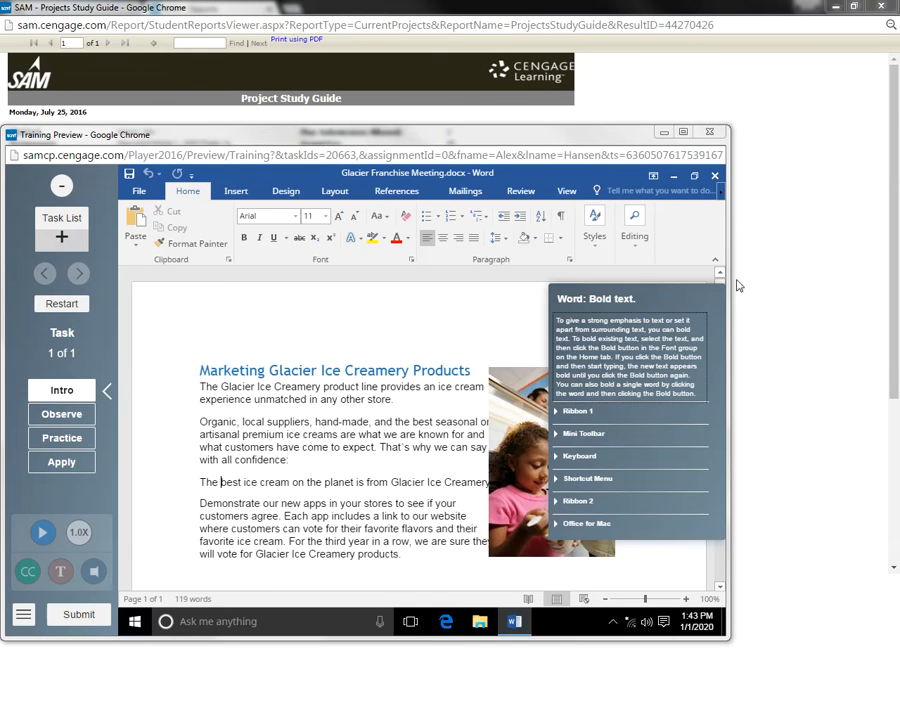
click(683, 131)
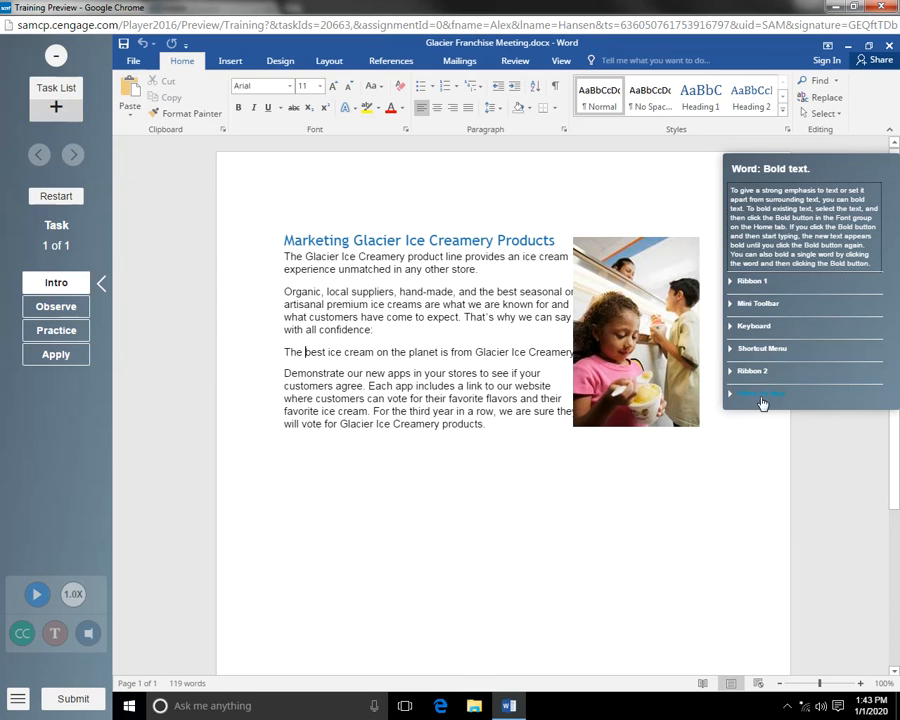
click(50, 308)
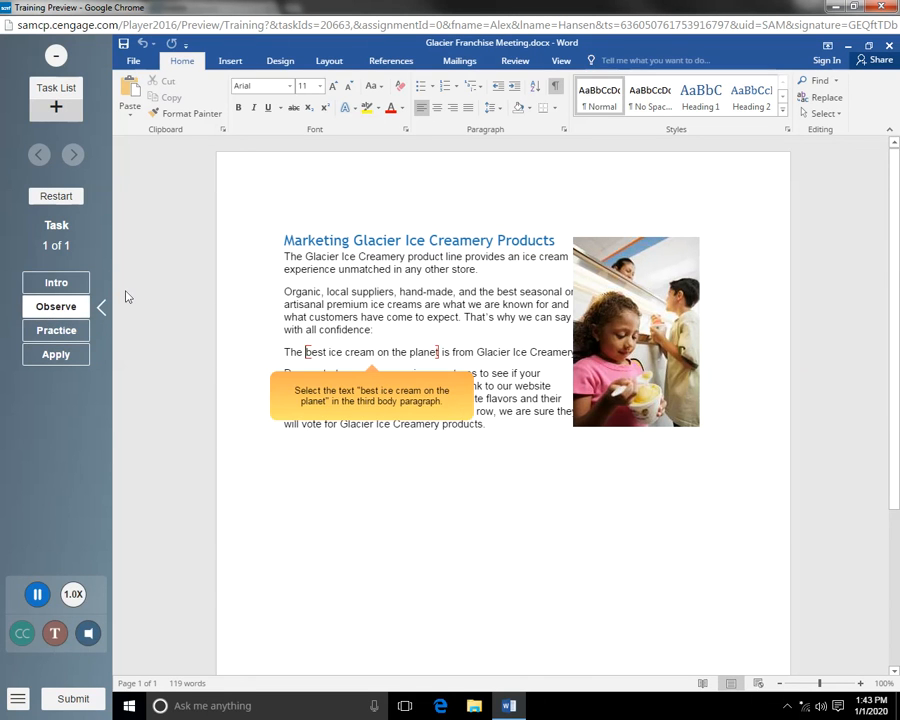